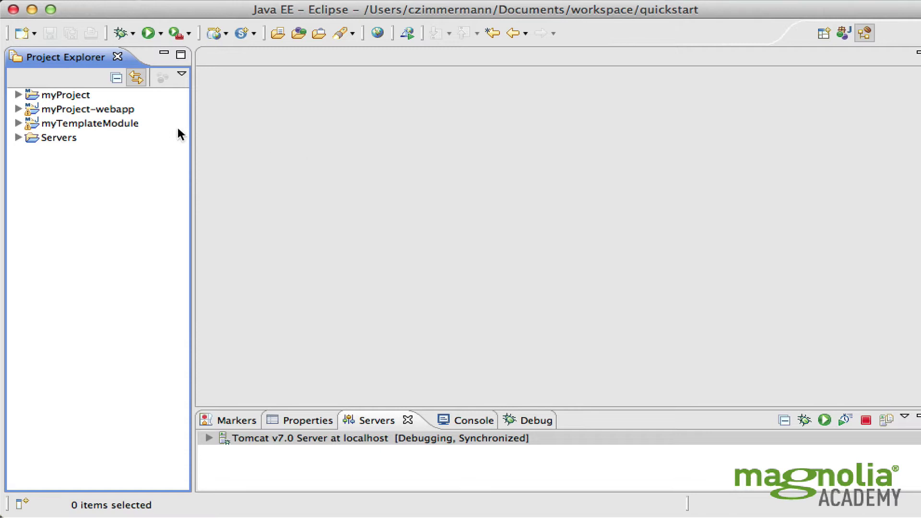
- Open myProject-webapp's pom.xml as XML source, scrolled to its <dependencies> block
left_click(18, 108)
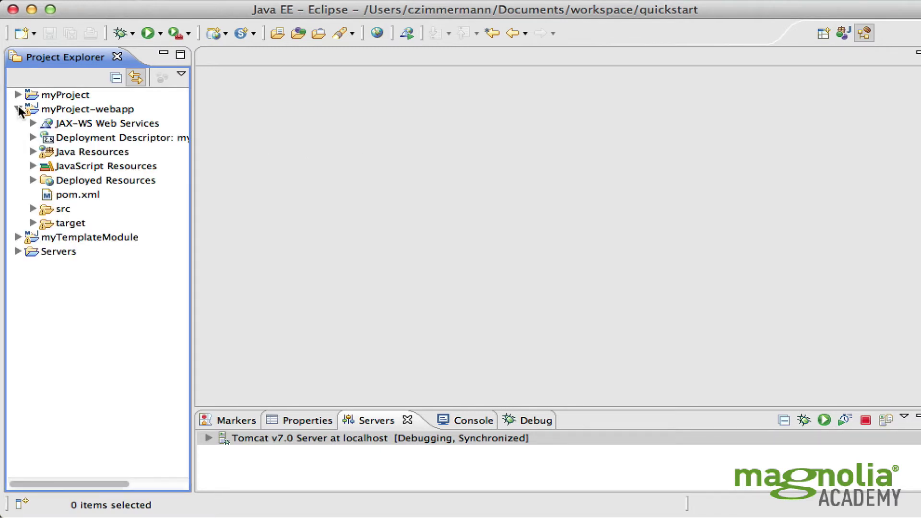
double_click(73, 194)
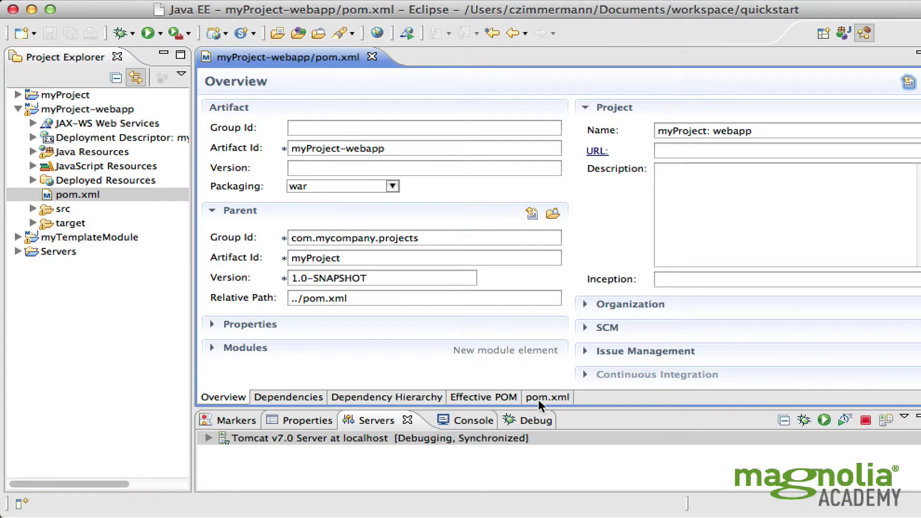
left_click(539, 400)
scroll(588, 212, "down", 2)
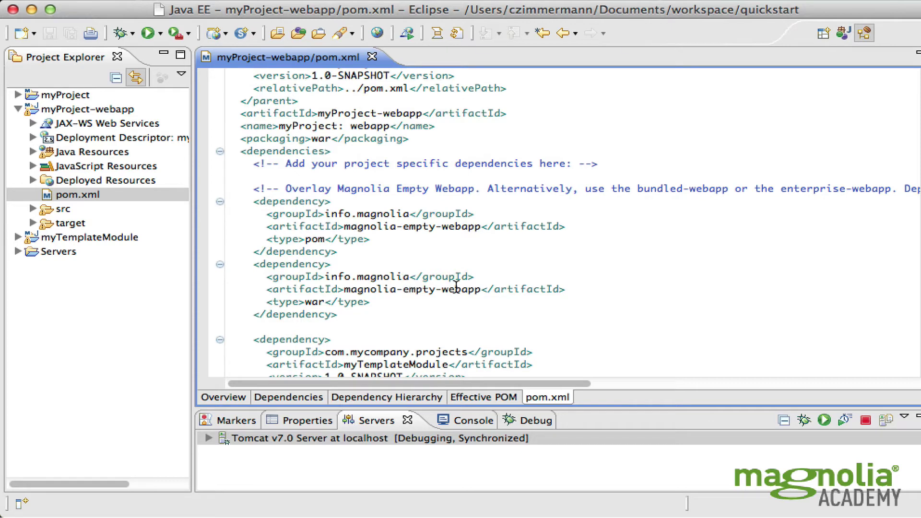
scroll(457, 288, "down", 1)
scroll(456, 288, "down", 1)
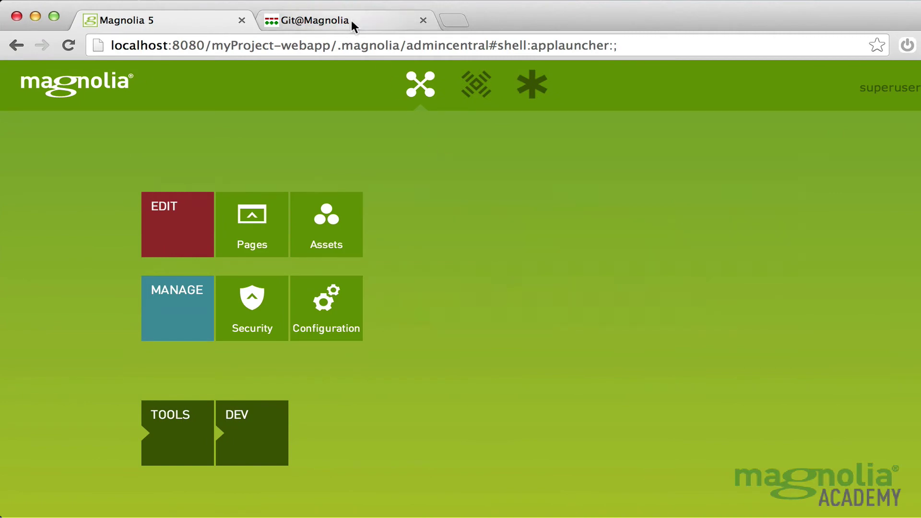
- Switch to the Git@Magnolia gitweb page and scroll down to modules/standard-templating-kit.git
left_click(351, 20)
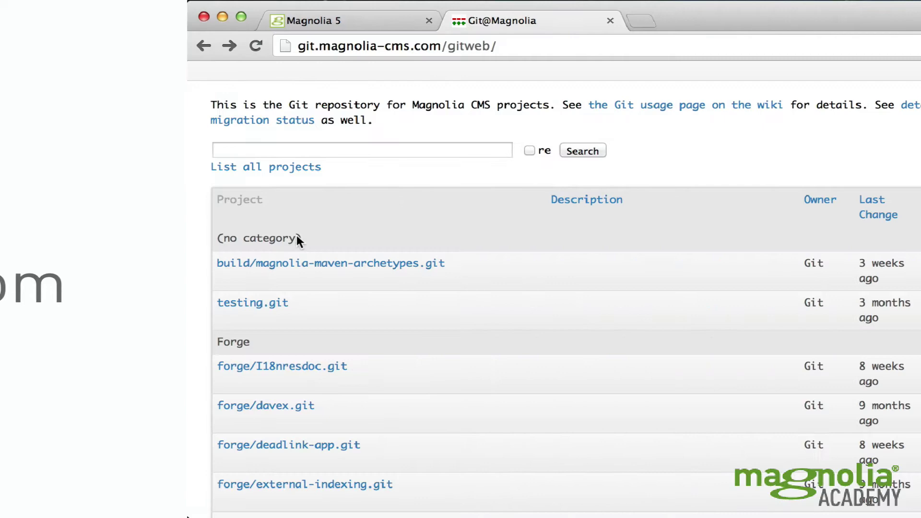
scroll(140, 363, "down", 2)
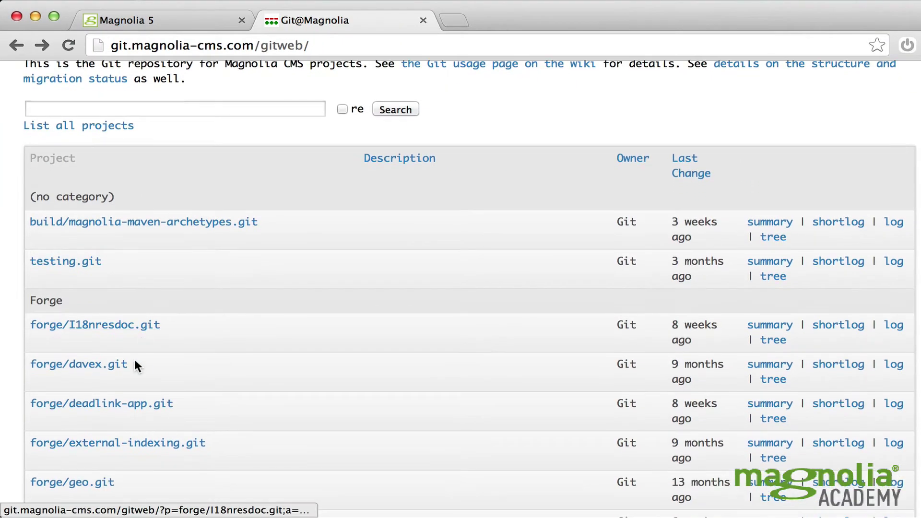
scroll(249, 351, "down", 1)
scroll(302, 341, "down", 2)
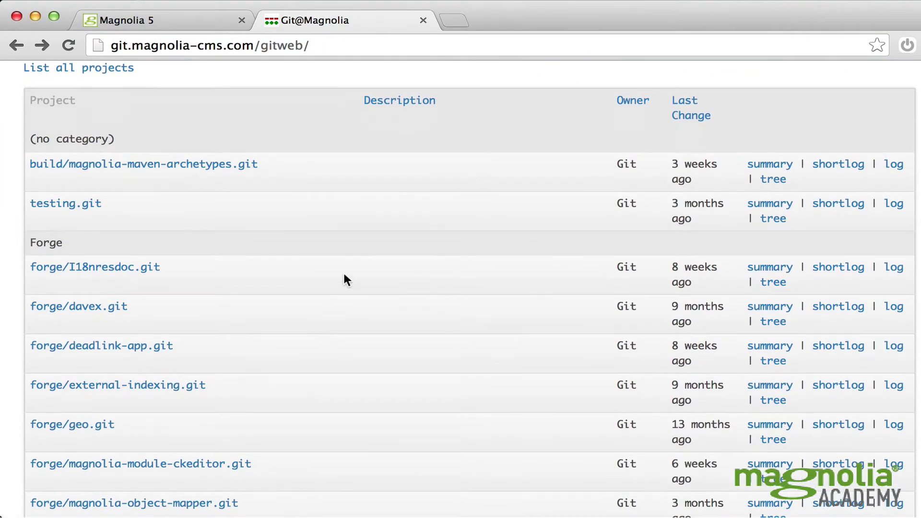
scroll(343, 273, "down", 2)
scroll(344, 273, "down", 4)
scroll(343, 274, "down", 5)
scroll(344, 274, "down", 1)
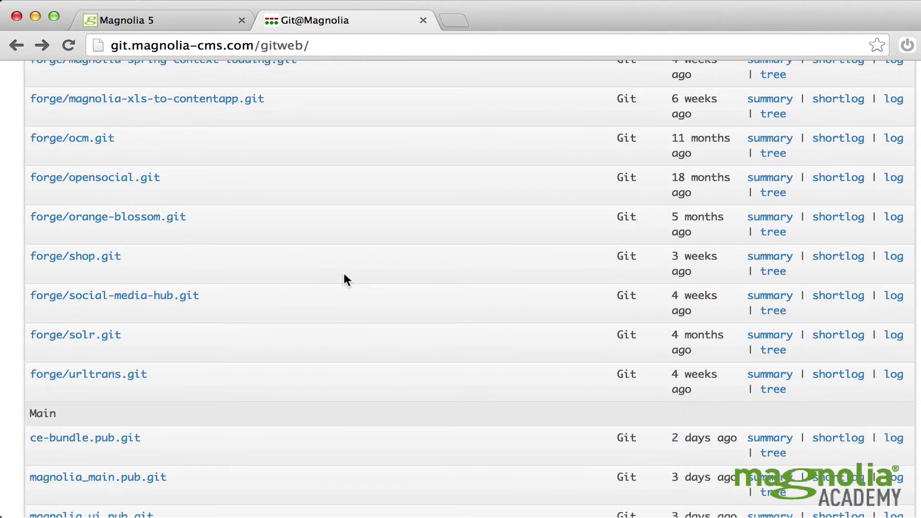
scroll(344, 275, "down", 8)
scroll(344, 275, "down", 2)
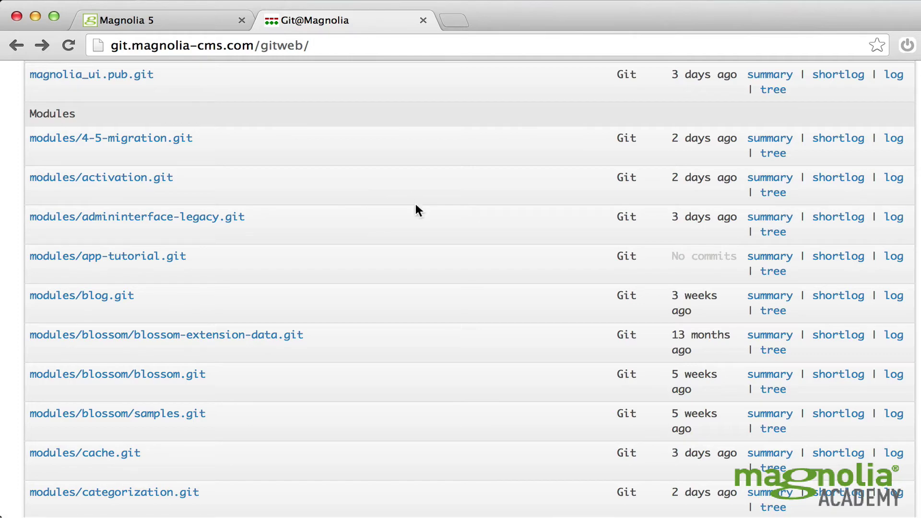
scroll(403, 204, "down", 7)
scroll(403, 204, "down", 10)
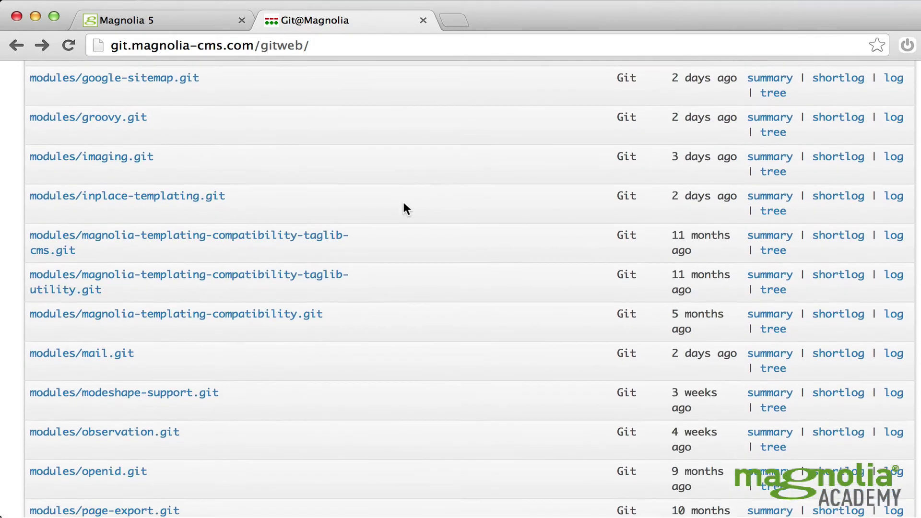
scroll(403, 204, "down", 3)
scroll(403, 204, "down", 10)
scroll(403, 204, "down", 2)
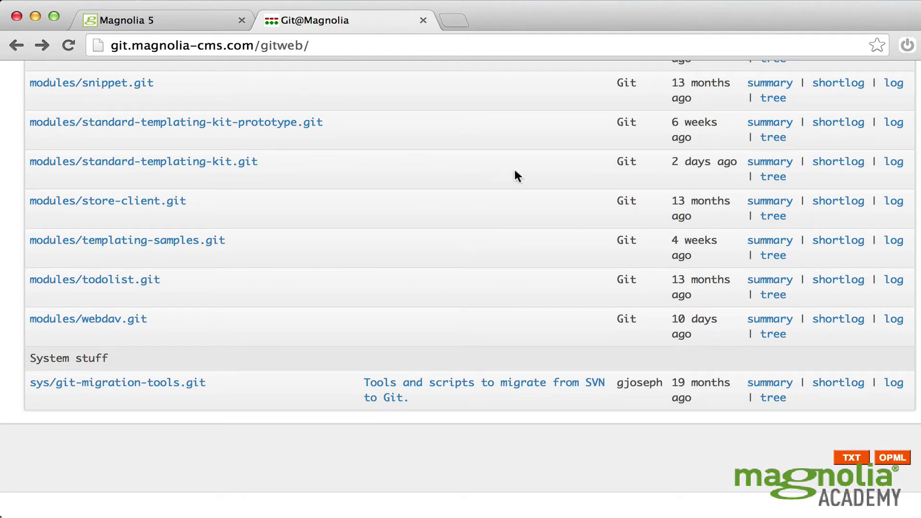
- Browse to magnolia-module-standard-templating-kit's pom.xml and select its artifactId line
left_click(774, 178)
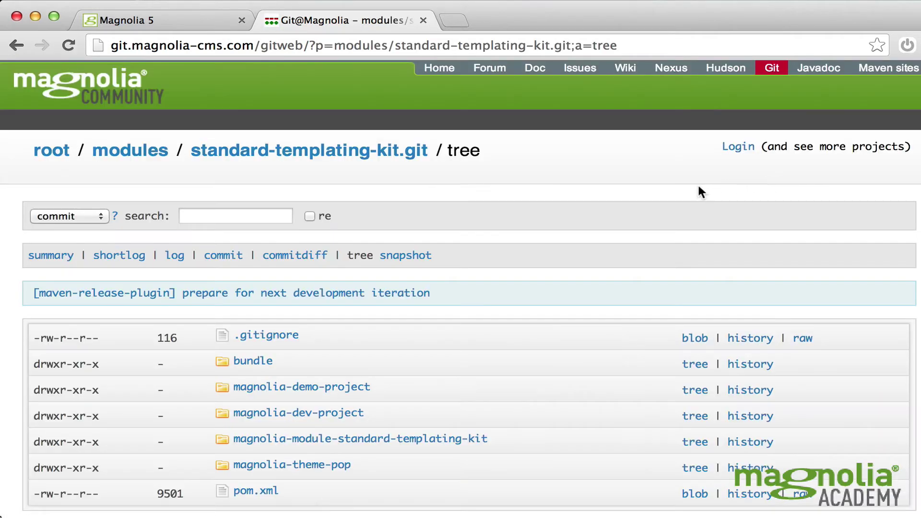
left_click(693, 443)
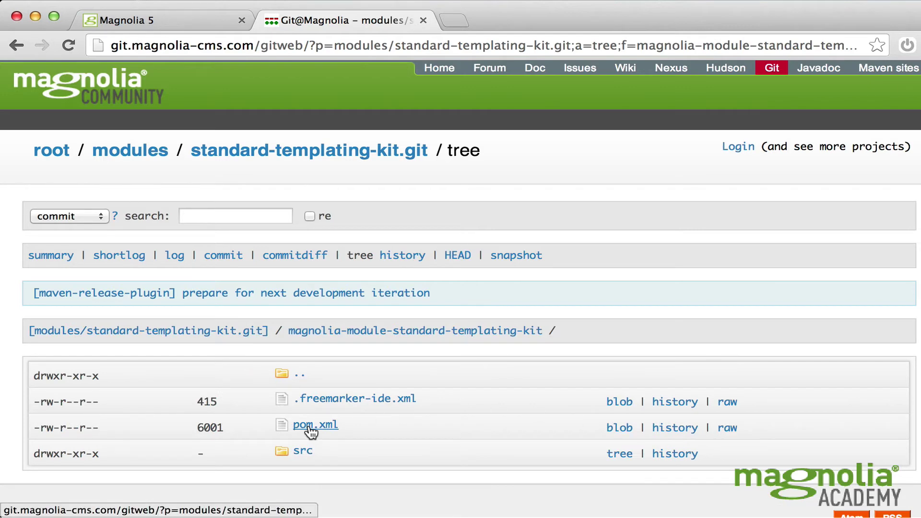
left_click(309, 426)
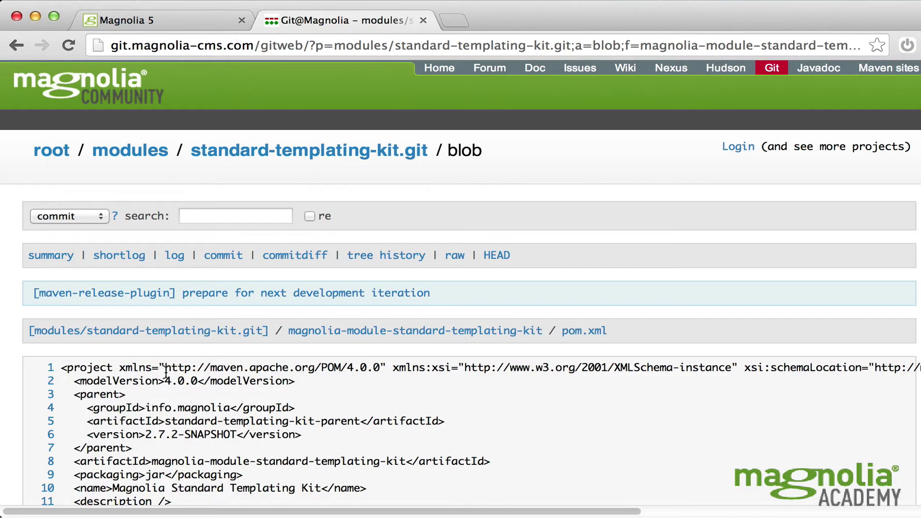
scroll(164, 374, "down", 1)
scroll(164, 371, "down", 3)
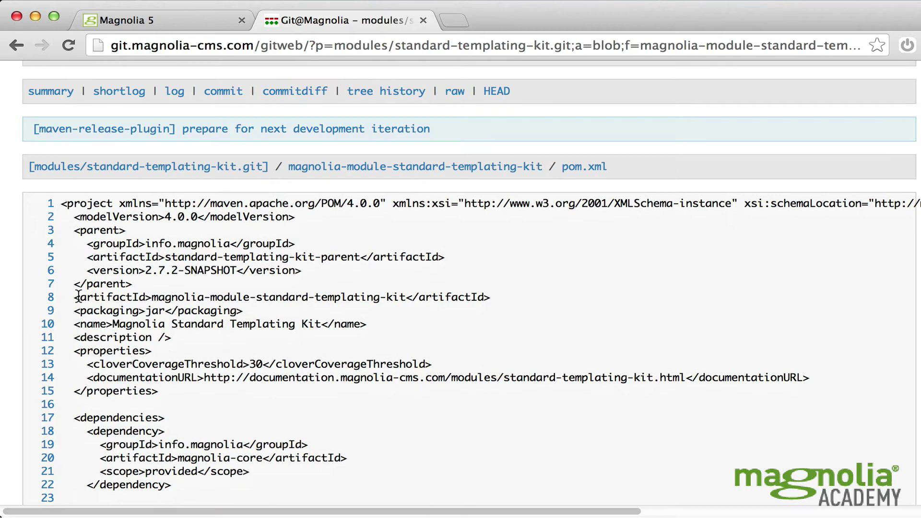
left_click_drag(74, 296, 491, 298)
key("ctrl+c")
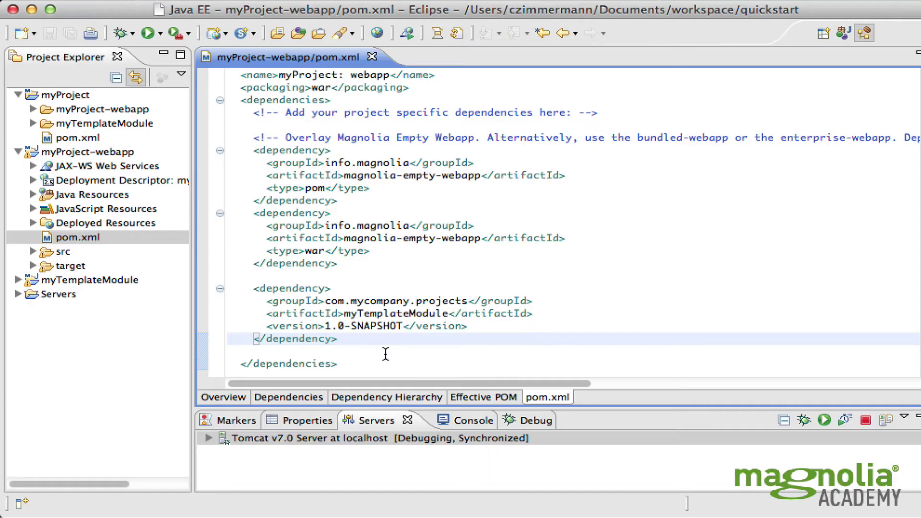
- Add a new <dependency> block to the webapp pom.xml holding the standard-templating-kit artifactId
left_click(364, 343)
key("Return")
key("Return")
type("<de")
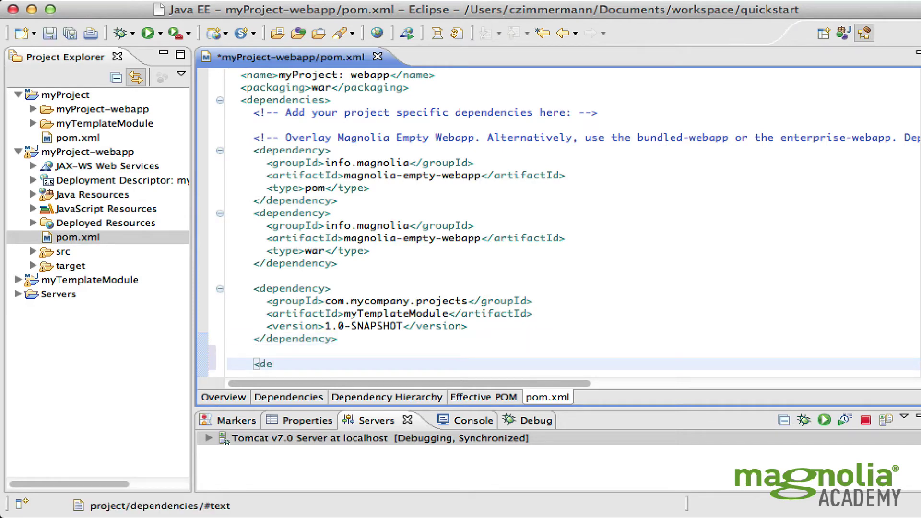
type("pendency></dependency>")
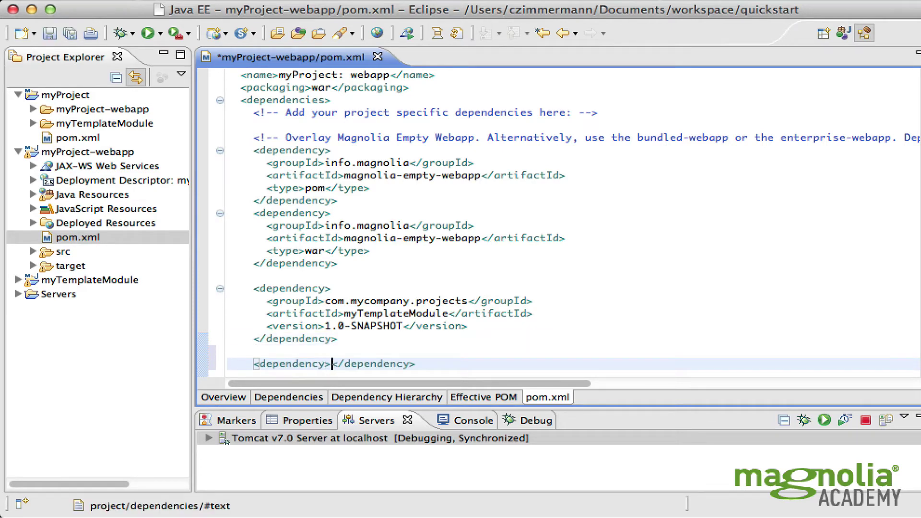
key("Return")
key("Return")
key("Up")
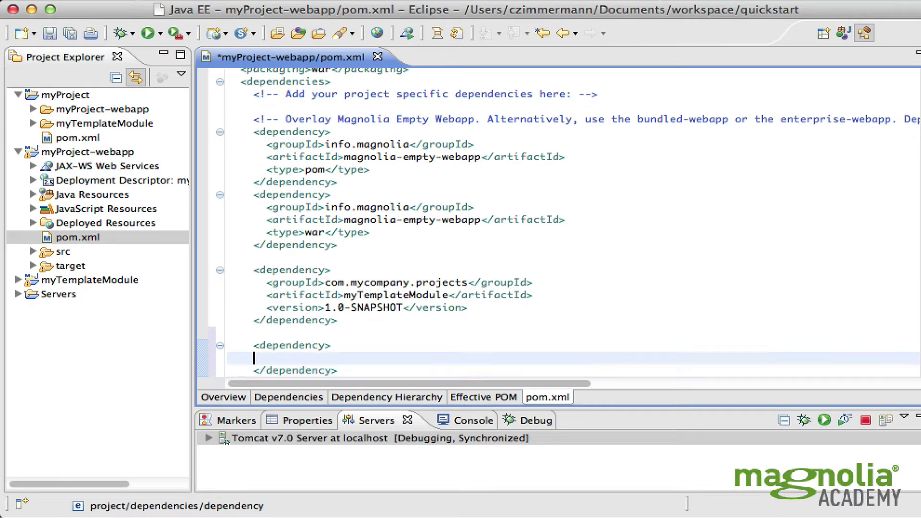
key("ctrl+v")
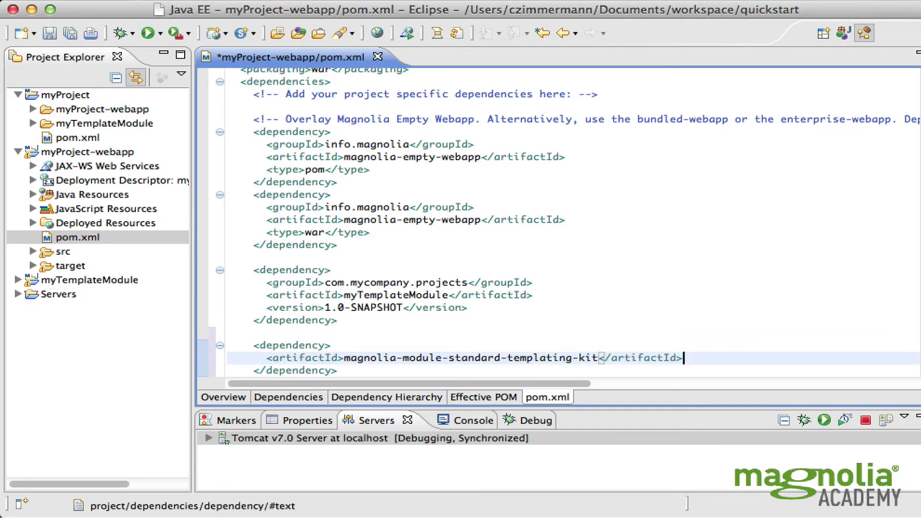
key("Up")
key("Return")
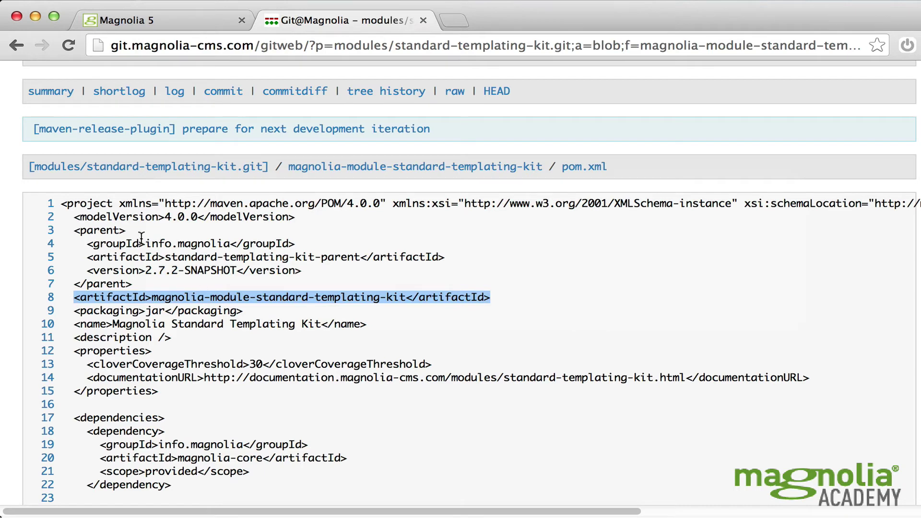
- Paste the info.magnolia groupId into that dependency and open the parent myProject pom.xml
left_click_drag(86, 245, 295, 243)
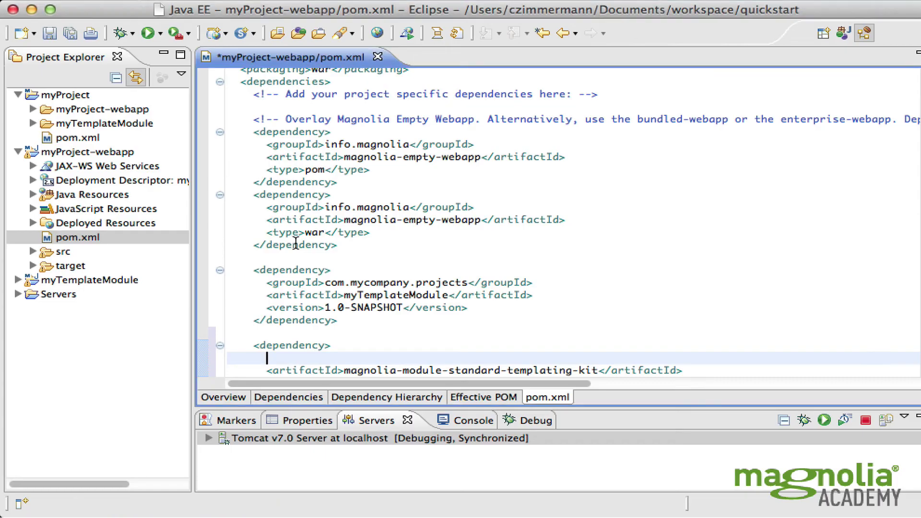
key("super+v")
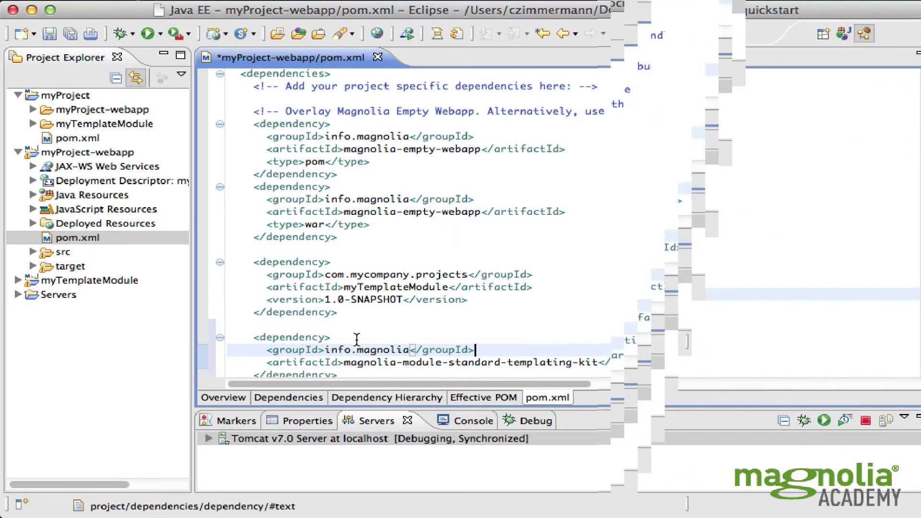
scroll(356, 340, "down", 3)
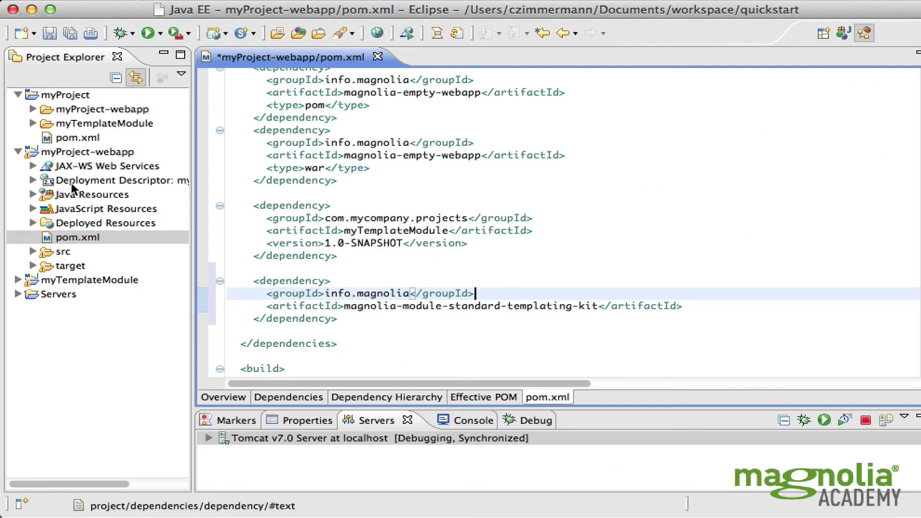
double_click(59, 138)
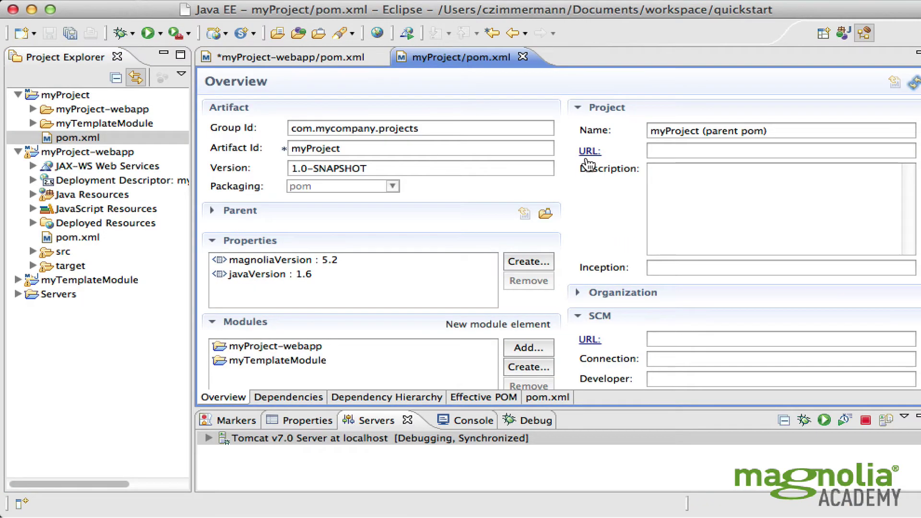
- Review the parent pom's dependencyManagement importing magnolia-bundle-parent, then return to the webapp pom.xml
left_click(540, 397)
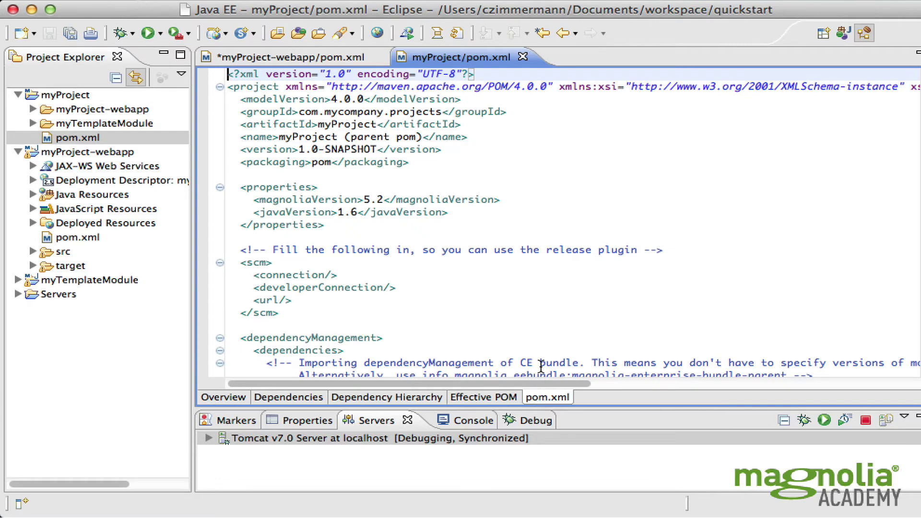
scroll(452, 239, "down", 3)
scroll(452, 240, "down", 2)
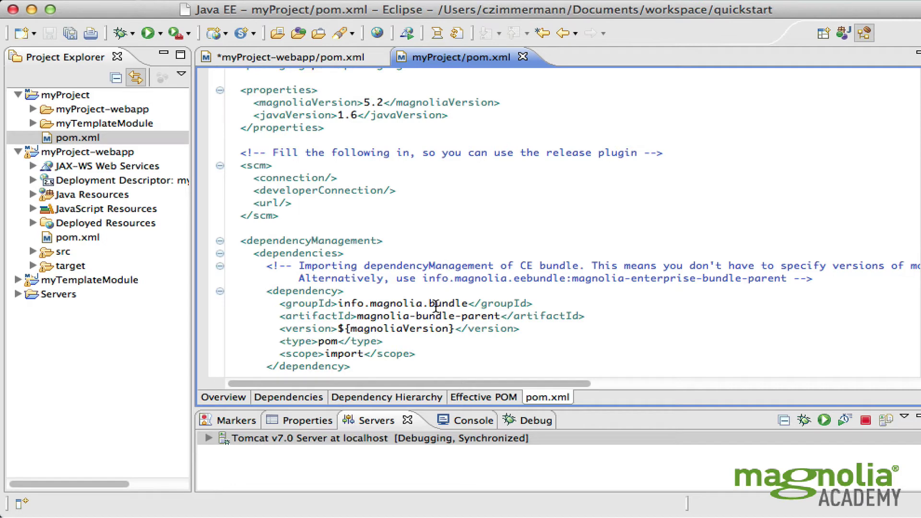
left_click(332, 58)
left_click(370, 273)
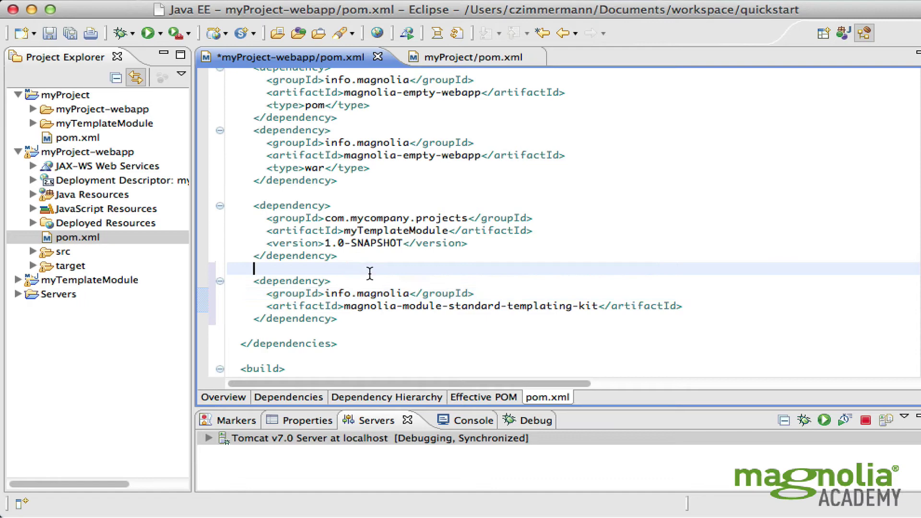
- Open the magnolia-rest-integration pom.xml from rest.git in gitweb and select its artifactId line
key("super+Tab")
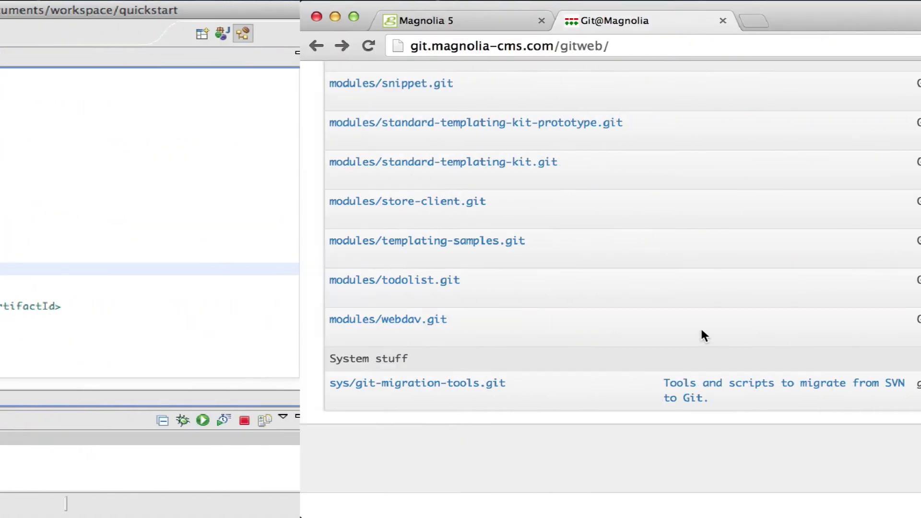
scroll(484, 279, "up", 4)
scroll(484, 280, "up", 5)
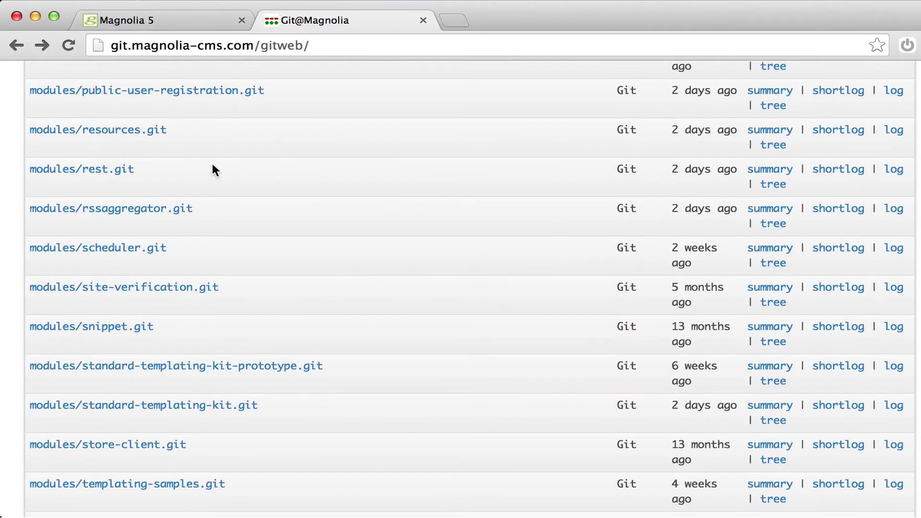
left_click(777, 186)
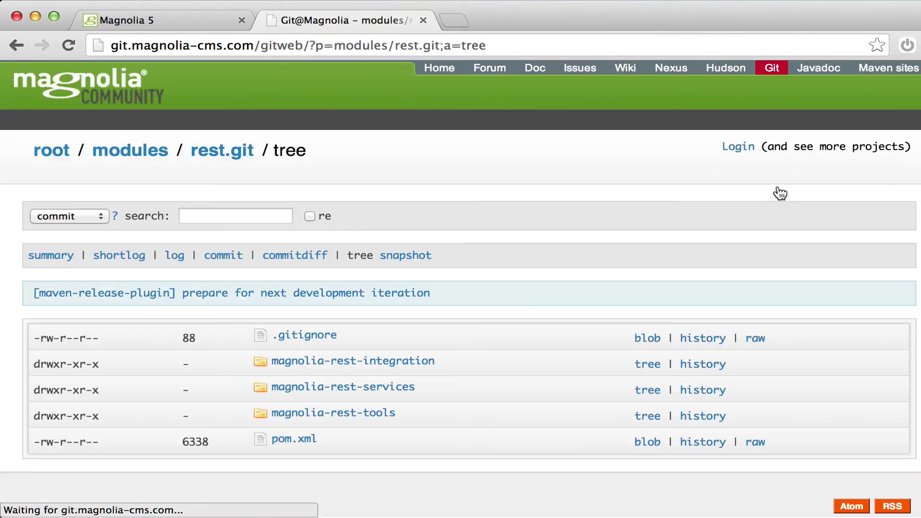
left_click(645, 363)
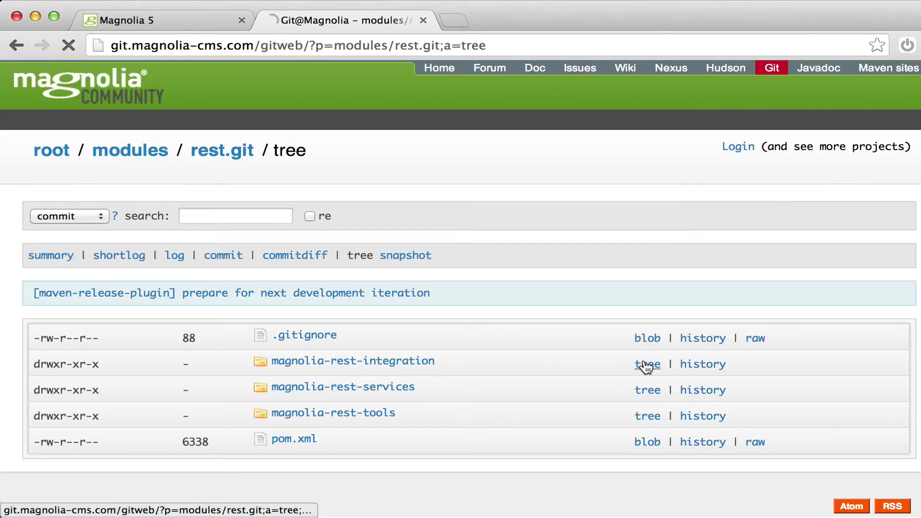
left_click(381, 399)
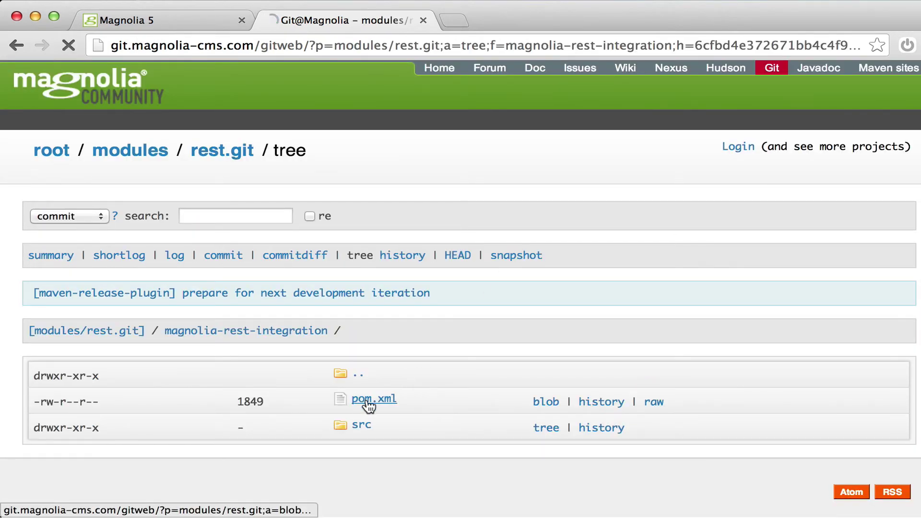
scroll(369, 335, "down", 1)
scroll(370, 335, "down", 6)
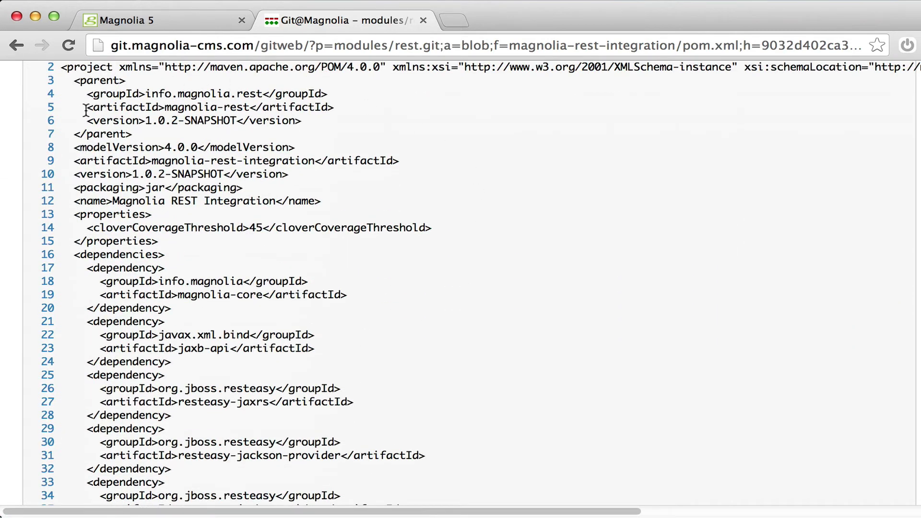
left_click_drag(75, 159, 397, 160)
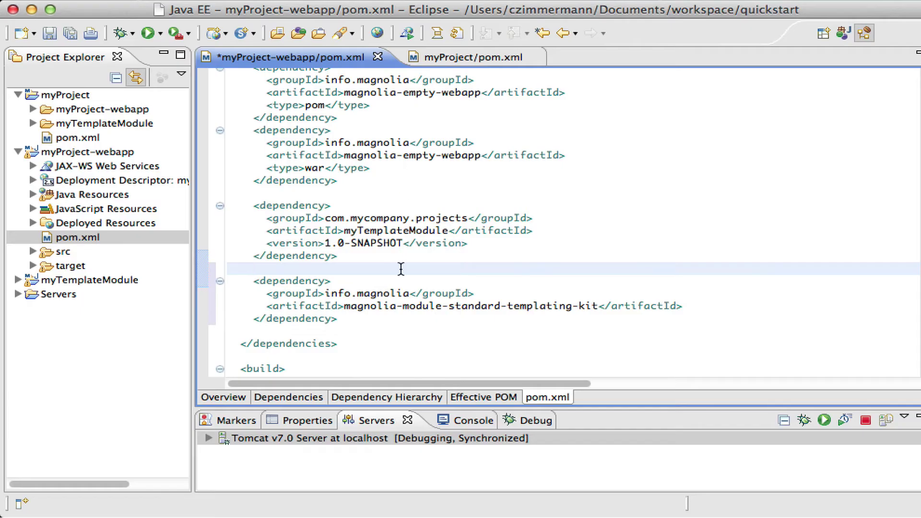
left_click(355, 315)
- Add a new dependency block with artifactId magnolia-rest-integration below the templating-kit one
key("Return")
key("Return")
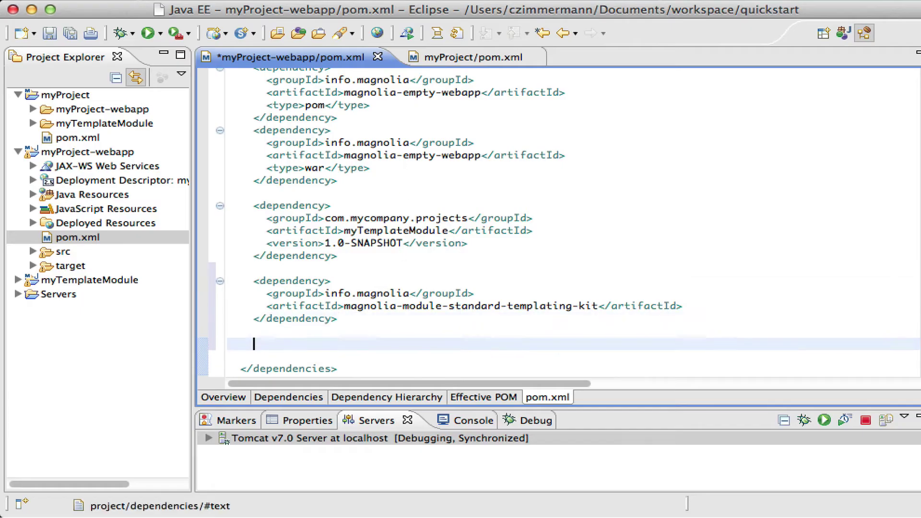
type("<depe")
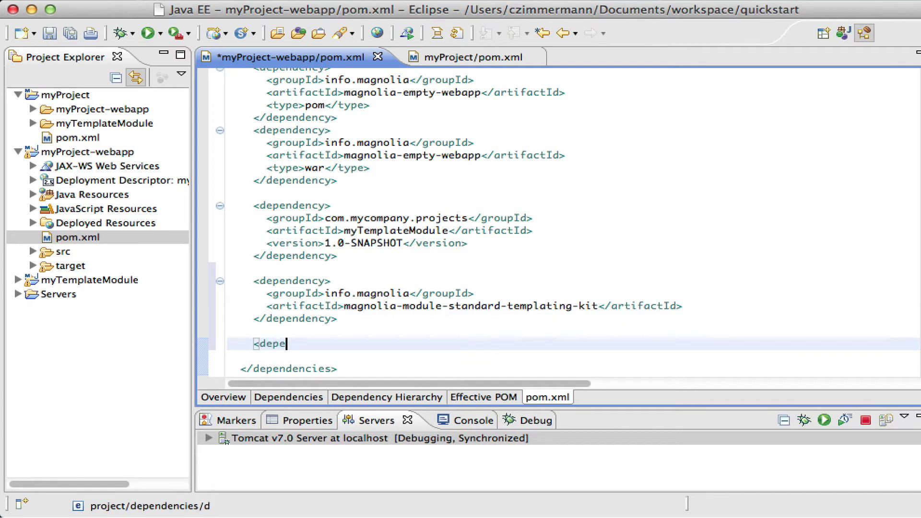
type("ndency></dependency>")
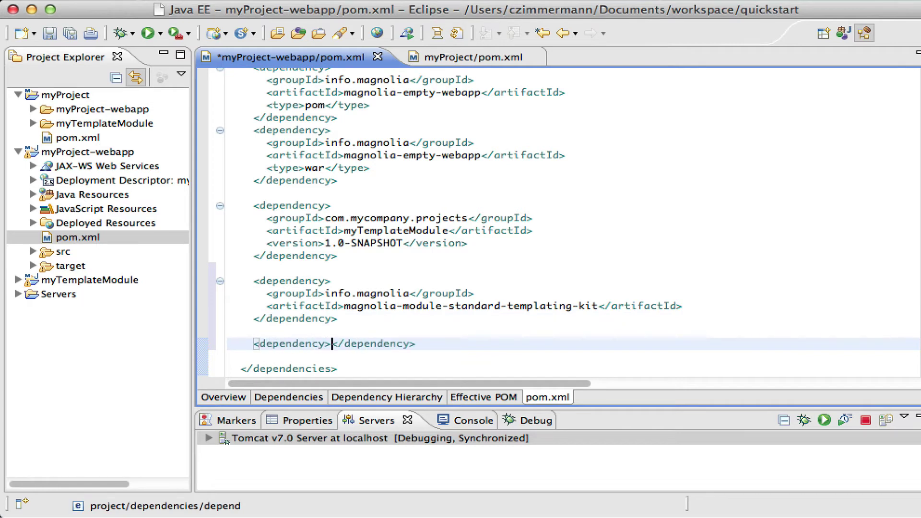
key("Return")
key("Return")
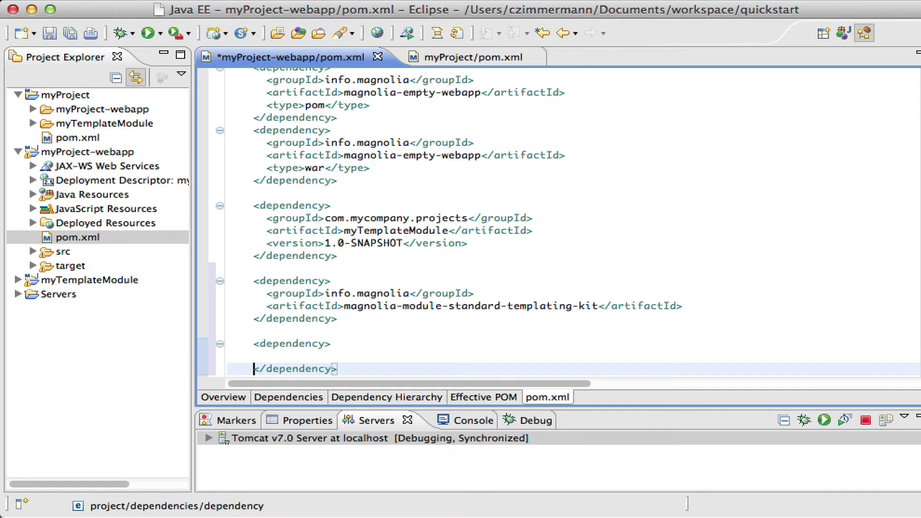
key("Up")
key("Return")
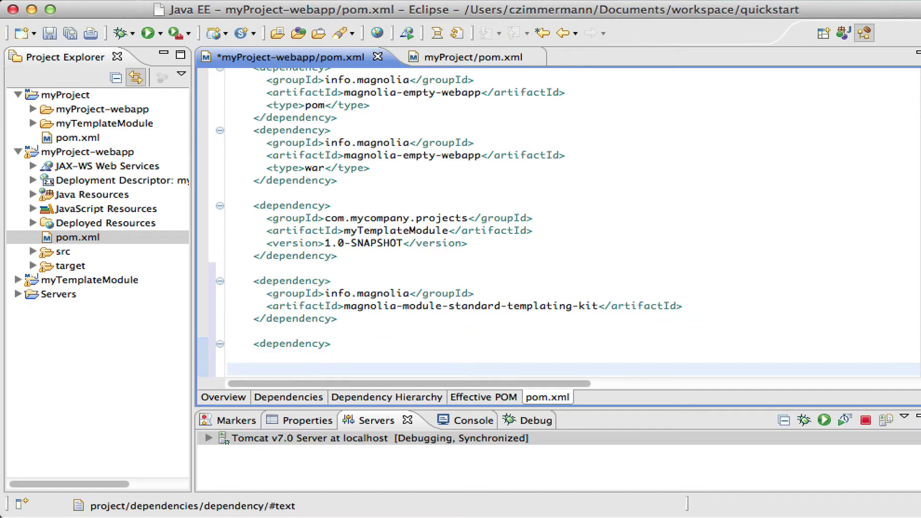
key("Tab")
type("<artifactId>magnolia-rest-integration</artifactId>")
key("Up")
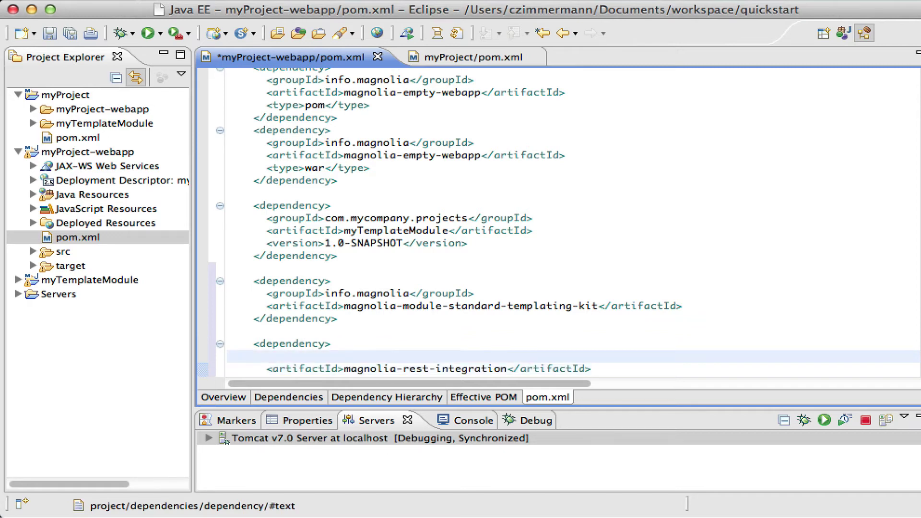
- Copy the info.magnolia.rest groupId from gitweb into the dependency and save pom.xml
key("super+Tab")
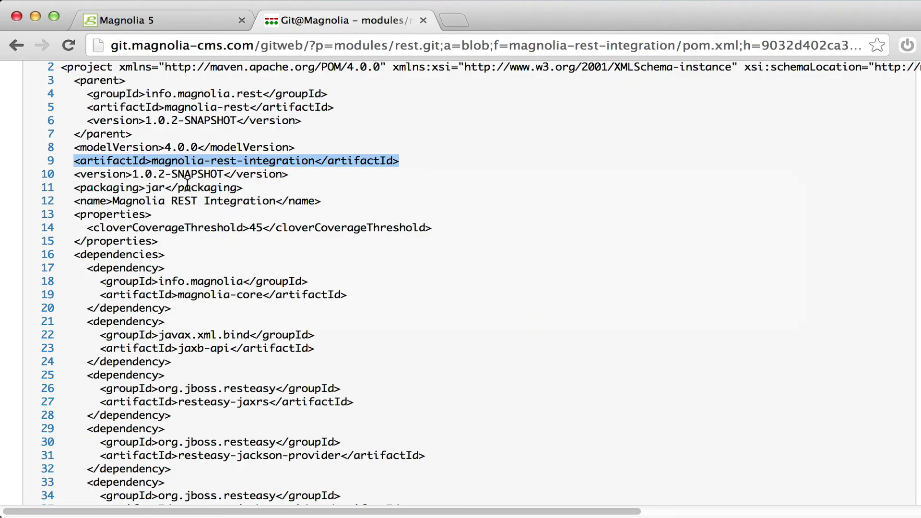
left_click_drag(87, 94, 344, 95)
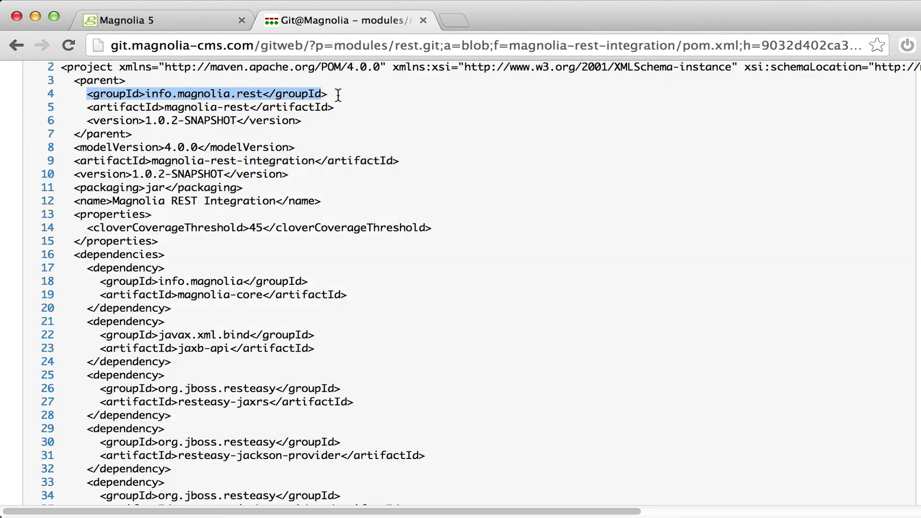
key("super+c")
key("super+Tab")
key("Up")
key("super+v")
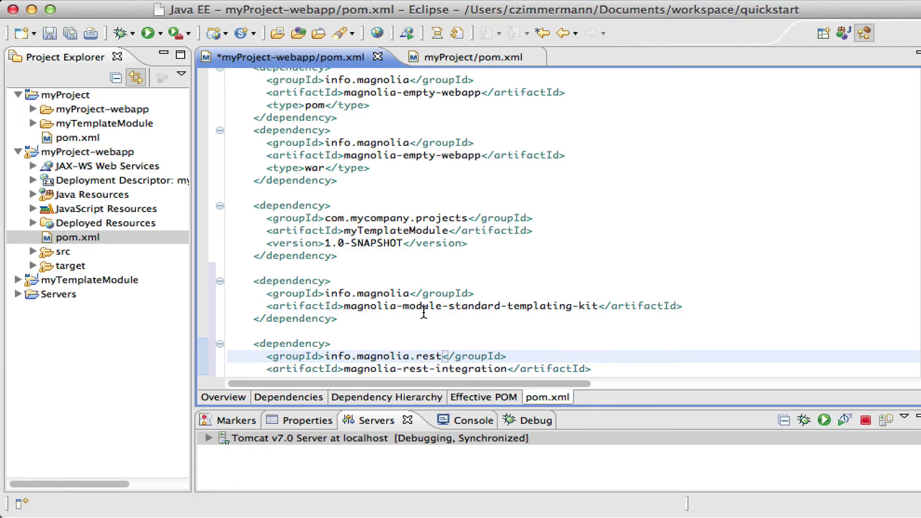
key("End")
scroll(423, 312, "down", 3)
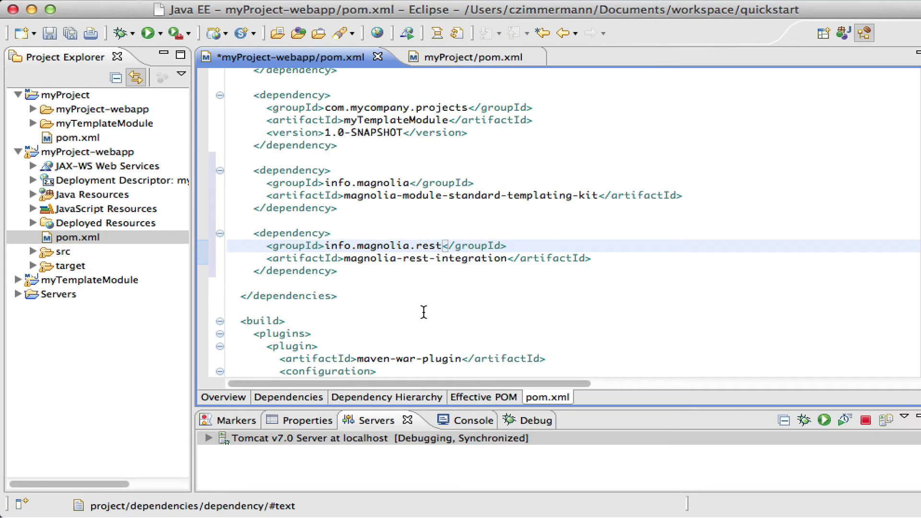
left_click(476, 233)
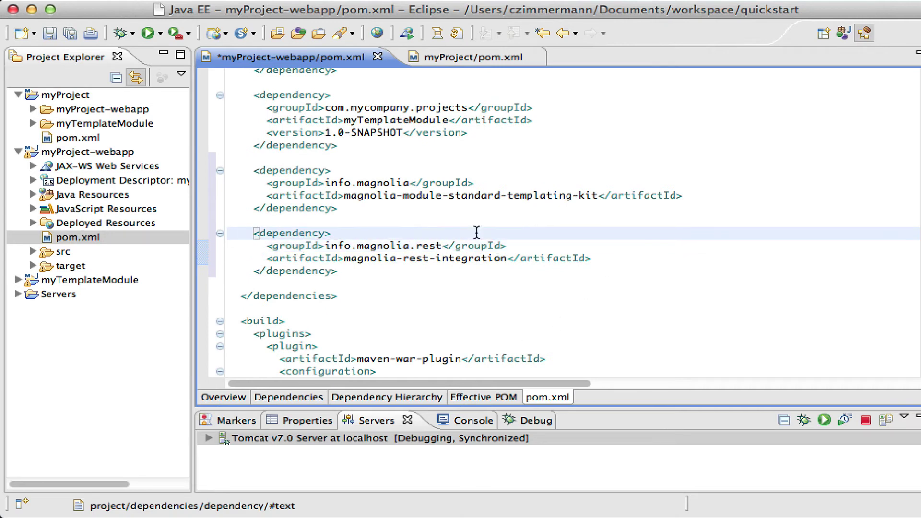
key("super+s")
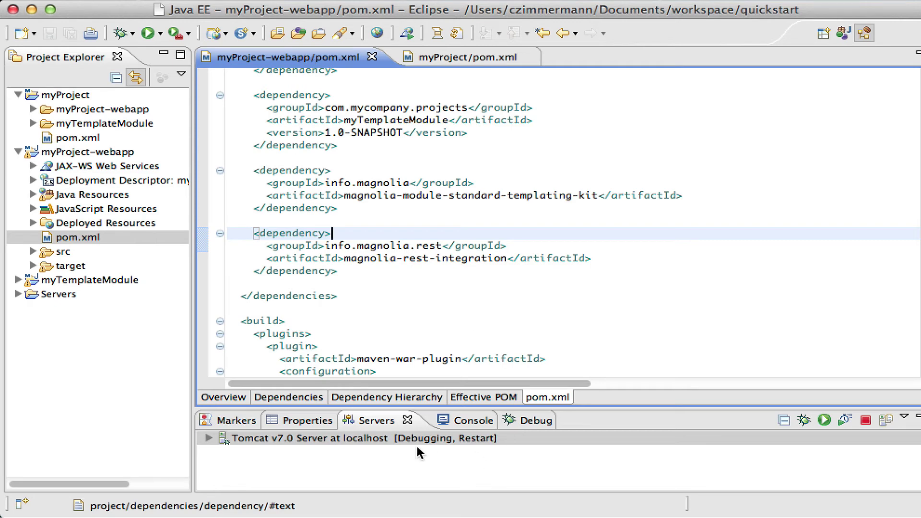
- Restart the Tomcat v7.0 server so the updated webapp redeploys
left_click(395, 438)
left_click(805, 419)
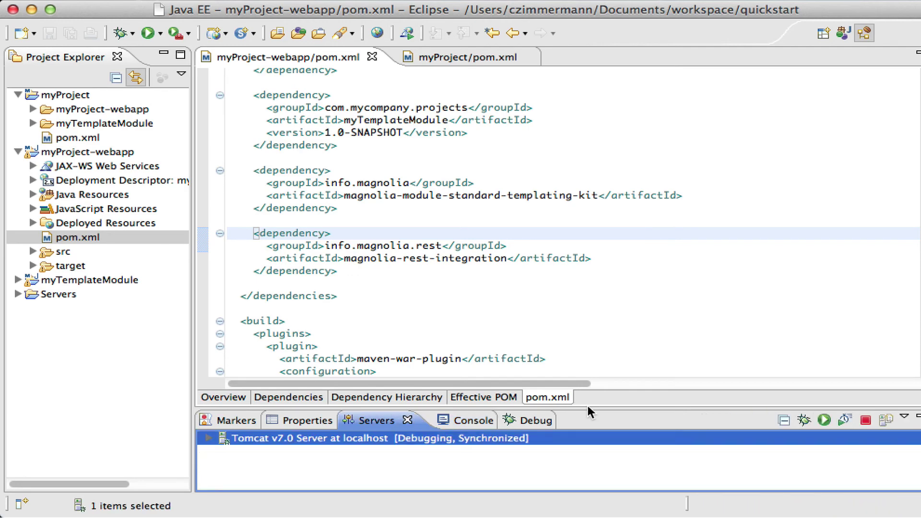
key("ctrl+Right")
- Load the /.magnolia/installer page by trimming admincentral from the Magnolia URL
left_click(182, 19)
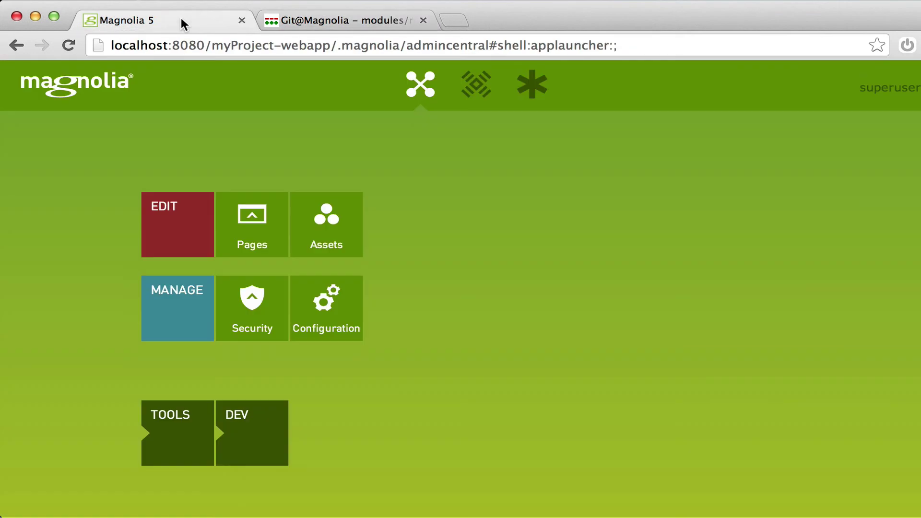
left_click(416, 45)
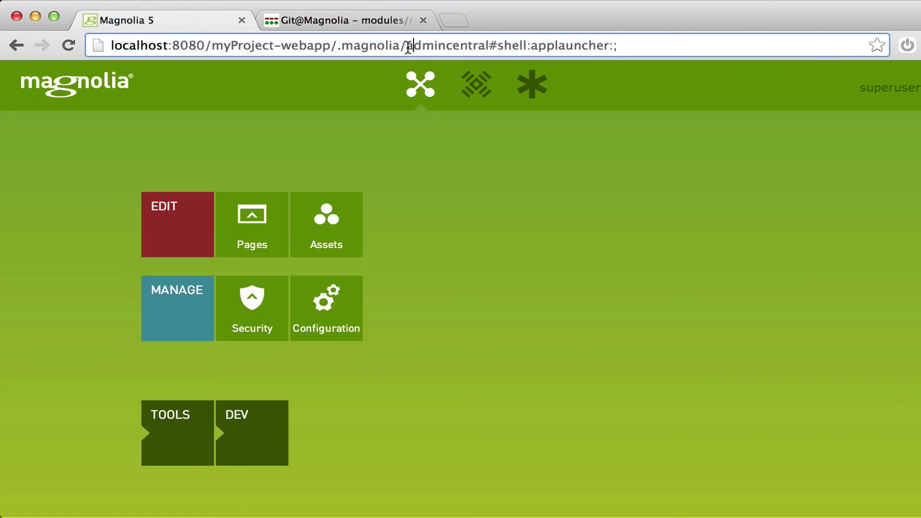
left_click_drag(408, 46, 654, 43)
key("BackSpace")
key("Return")
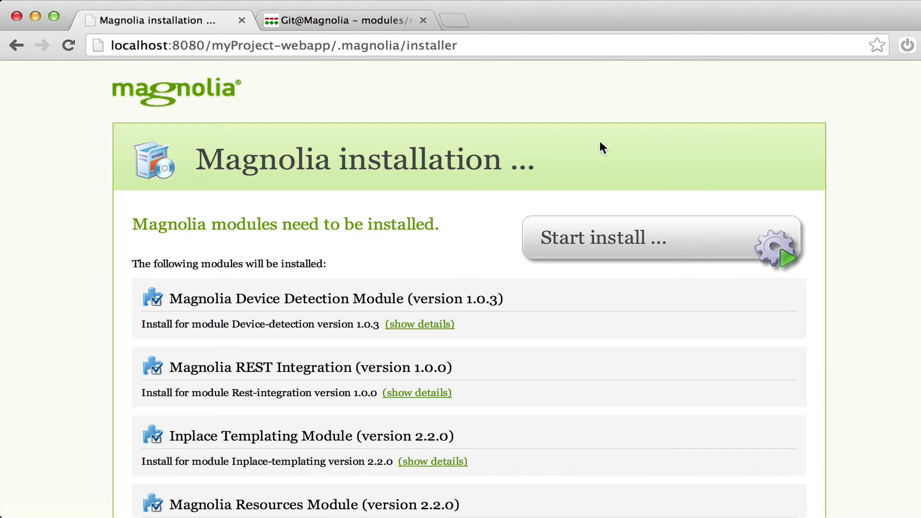
- Review the listed new modules and start the installation, running all 101 tasks
scroll(504, 206, "down", 2)
scroll(504, 207, "down", 1)
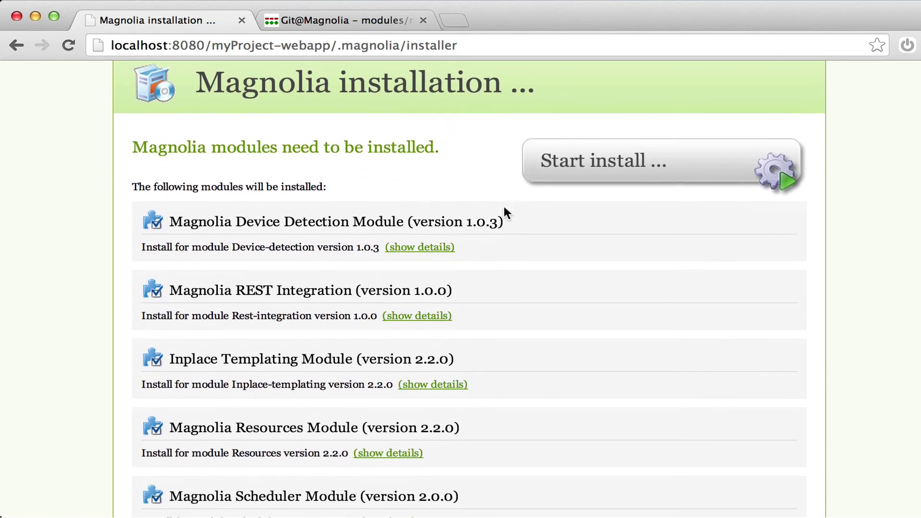
scroll(504, 207, "down", 2)
scroll(504, 207, "down", 2)
scroll(504, 210, "down", 2)
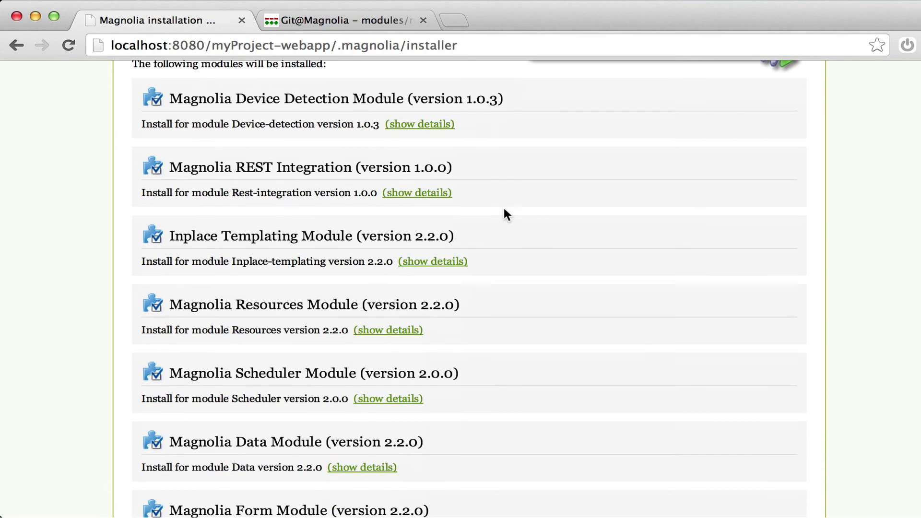
scroll(504, 210, "down", 1)
scroll(504, 210, "down", 2)
scroll(504, 210, "down", 1)
scroll(505, 209, "down", 6)
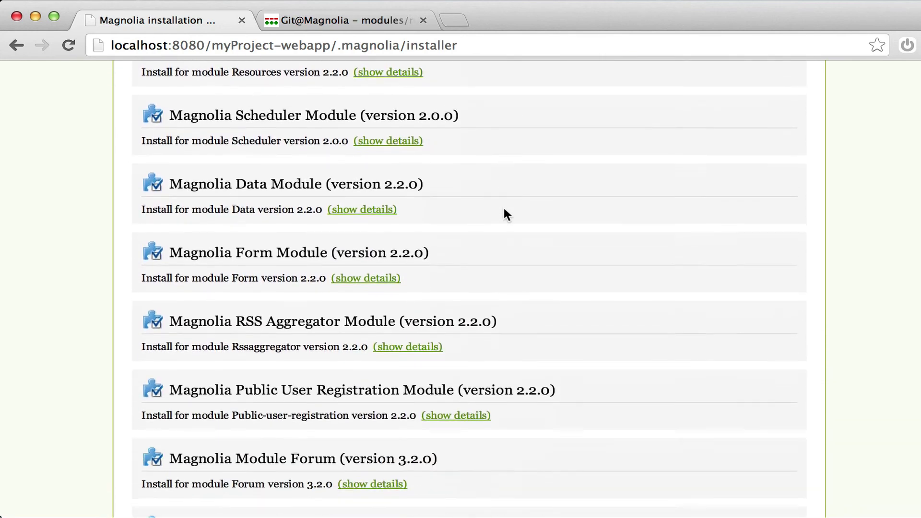
scroll(504, 210, "down", 3)
scroll(504, 209, "down", 2)
scroll(504, 207, "up", 10)
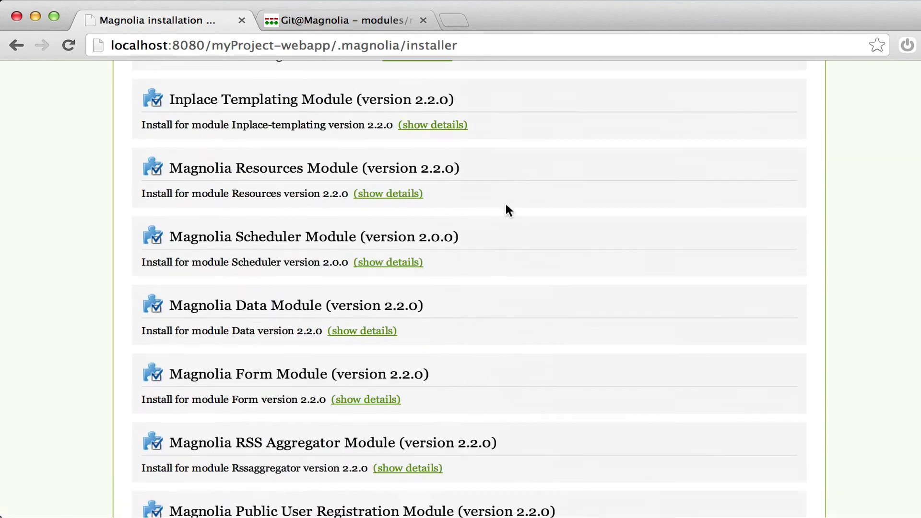
scroll(506, 206, "up", 3)
scroll(506, 205, "up", 10)
left_click(628, 256)
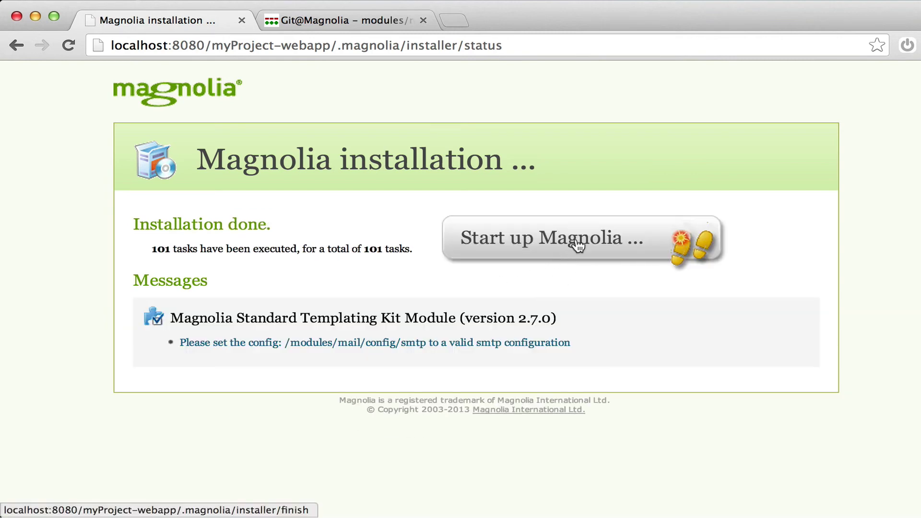
- Start Magnolia up after the installation and log in as superuser
left_click(577, 244)
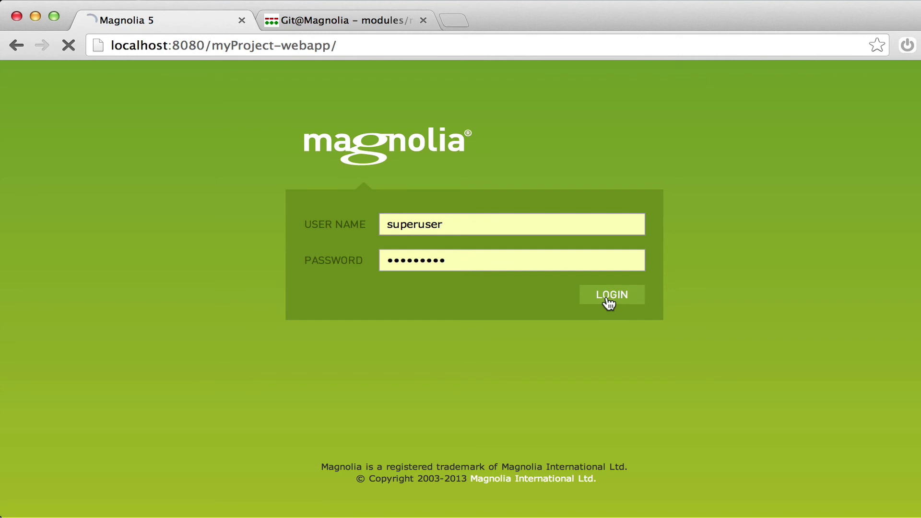
left_click(608, 303)
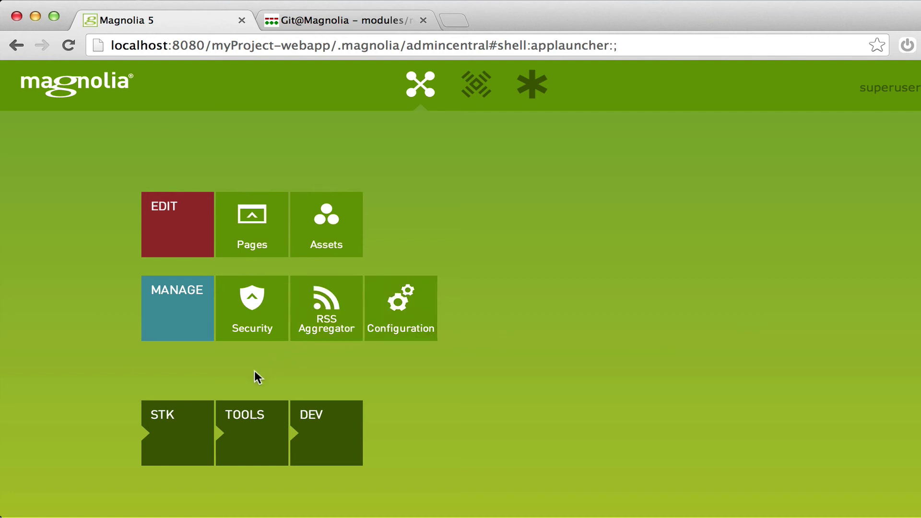
- Expand and collapse the STK app group, then launch the Configuration app
left_click(184, 433)
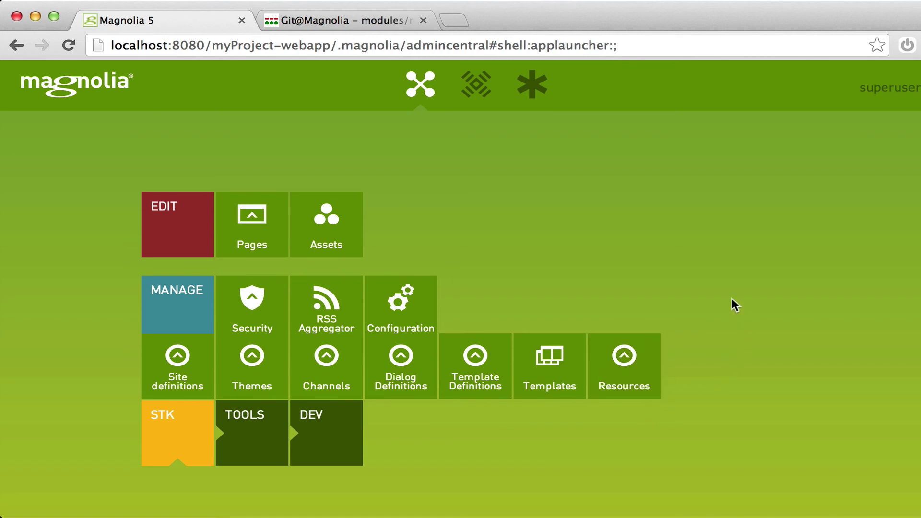
left_click(178, 434)
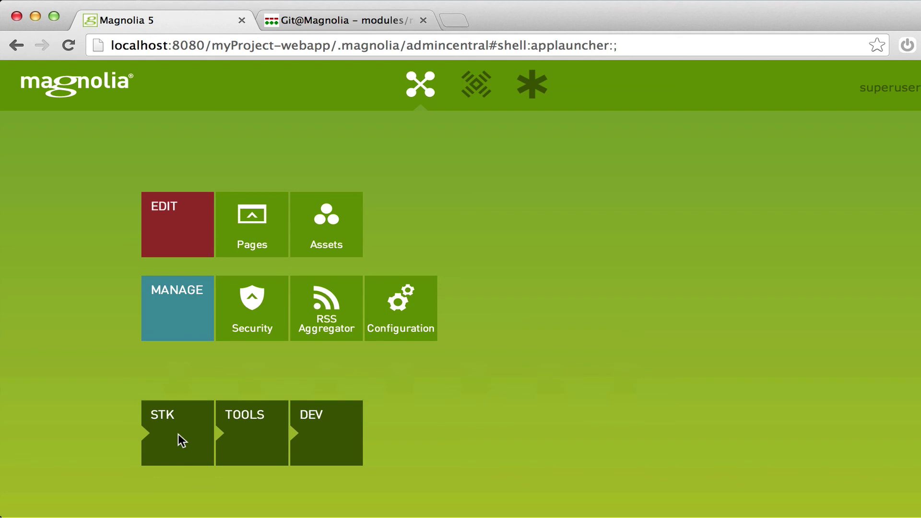
left_click(432, 334)
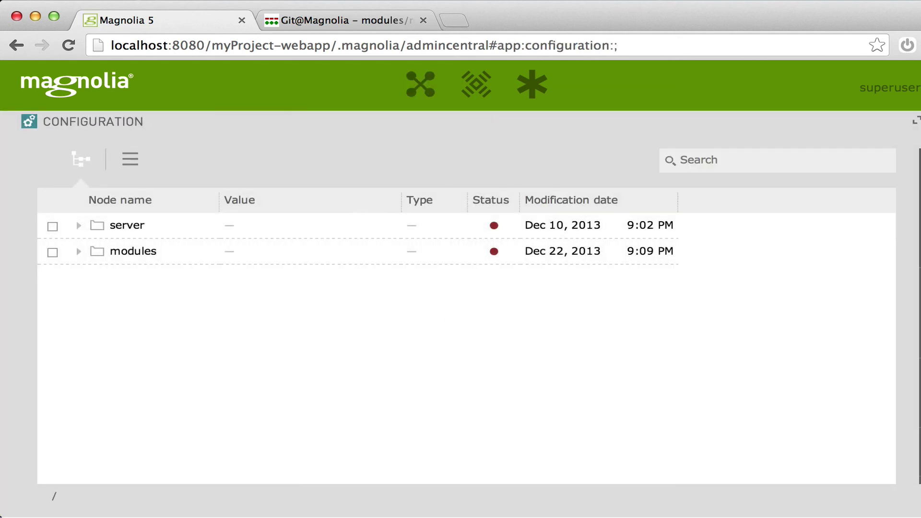
- Expand modules and then rest-integration to show its config folder and version 1.0.0
left_click(79, 252)
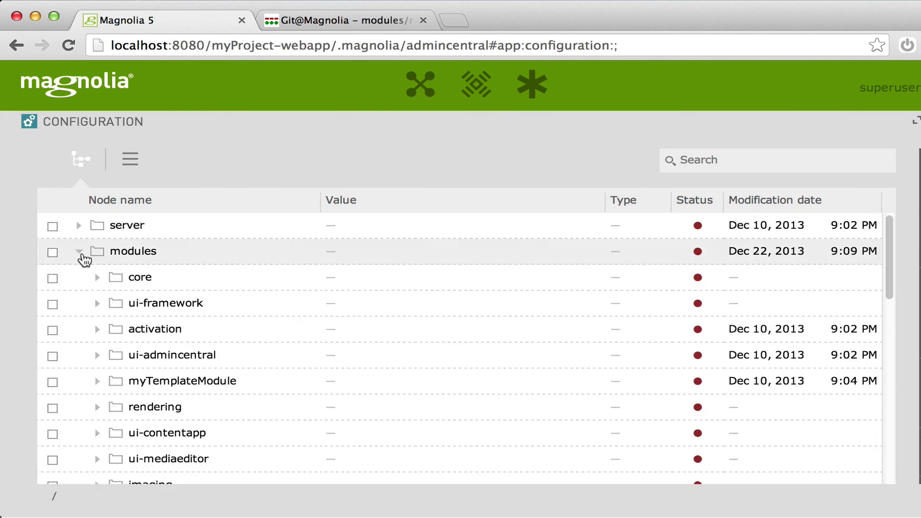
left_click_drag(888, 288, 885, 440)
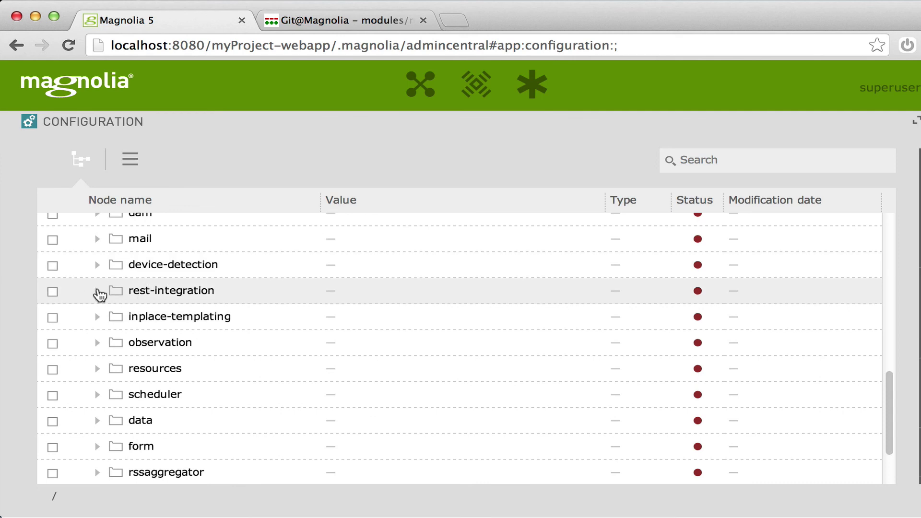
left_click(98, 292)
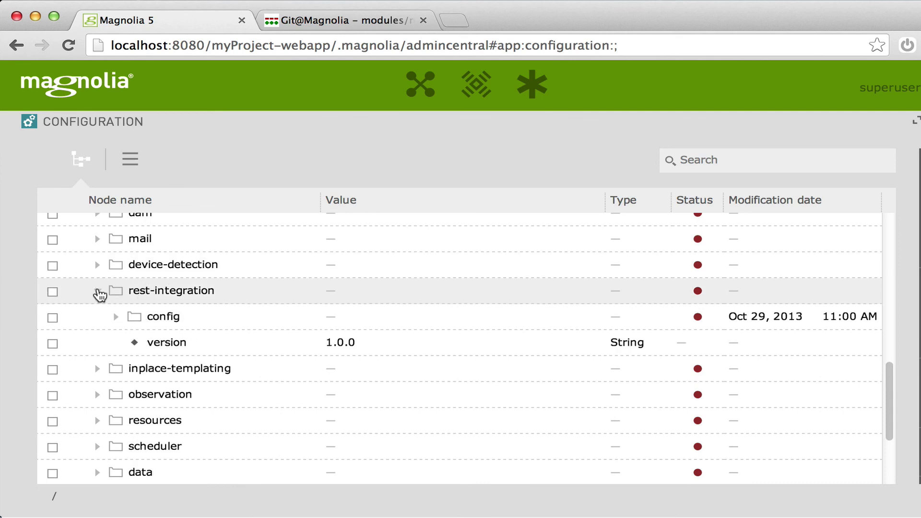